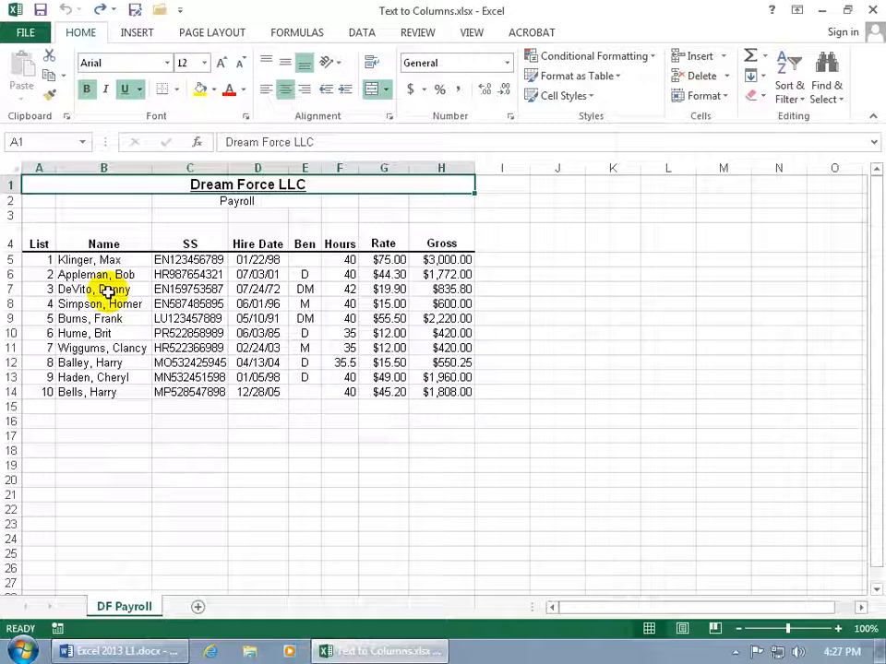
- Insert a blank column between the Name and SS columns
{"action": "right_click", "coordinate": [190, 169]}
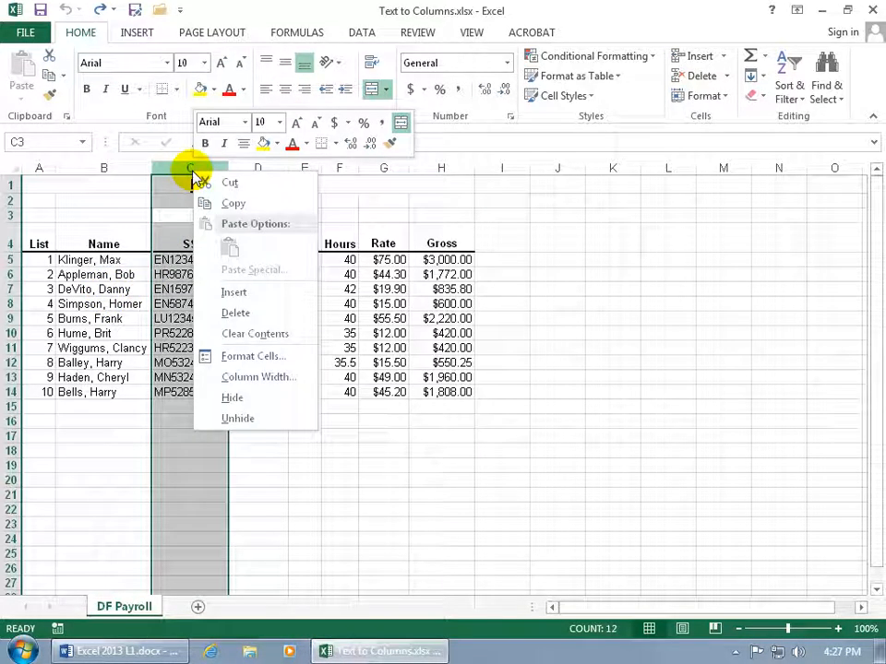
{"action": "left_click", "coordinate": [233, 291]}
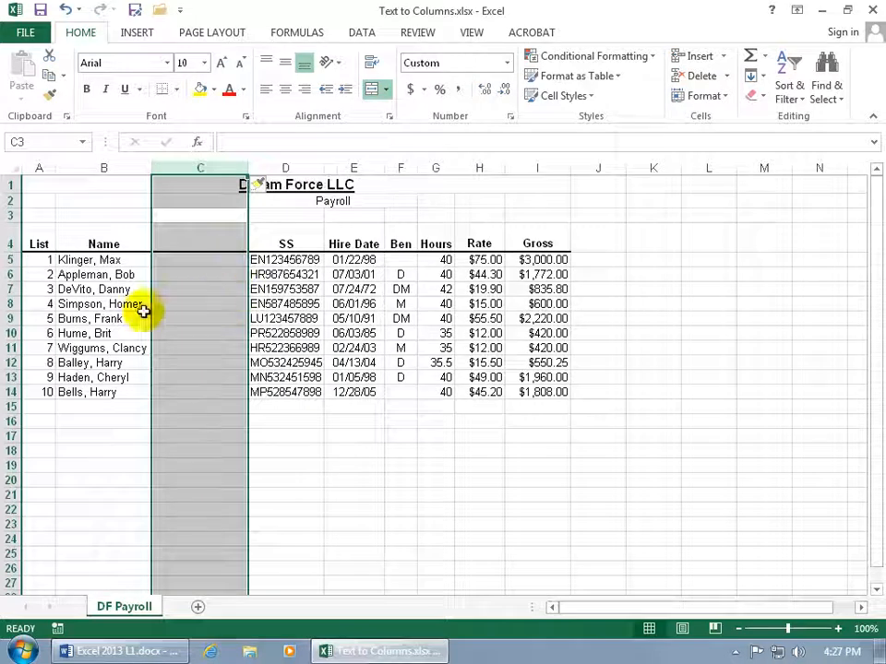
{"action": "left_click", "coordinate": [87, 305]}
{"action": "left_click", "coordinate": [184, 309]}
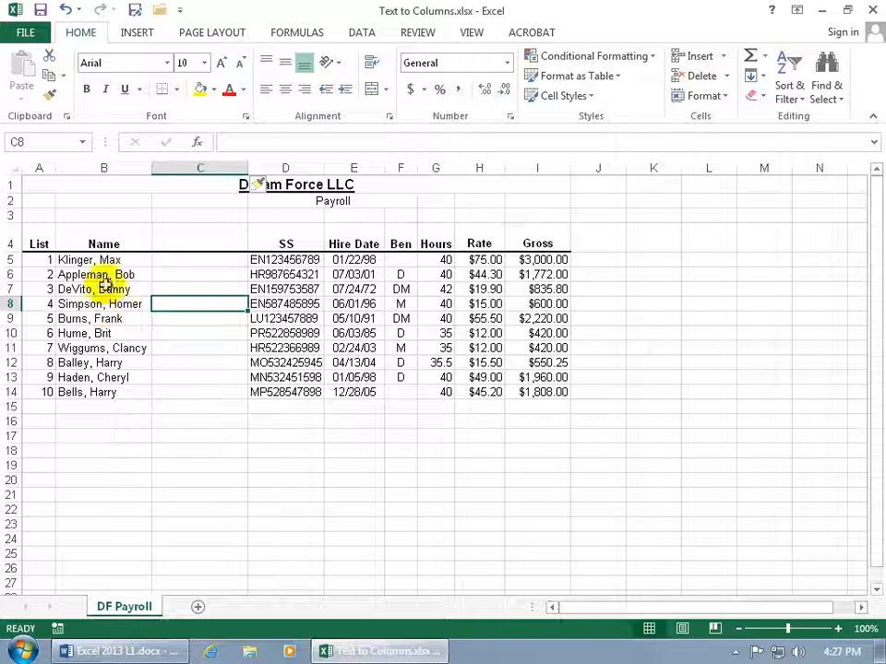
{"action": "left_click", "coordinate": [205, 339]}
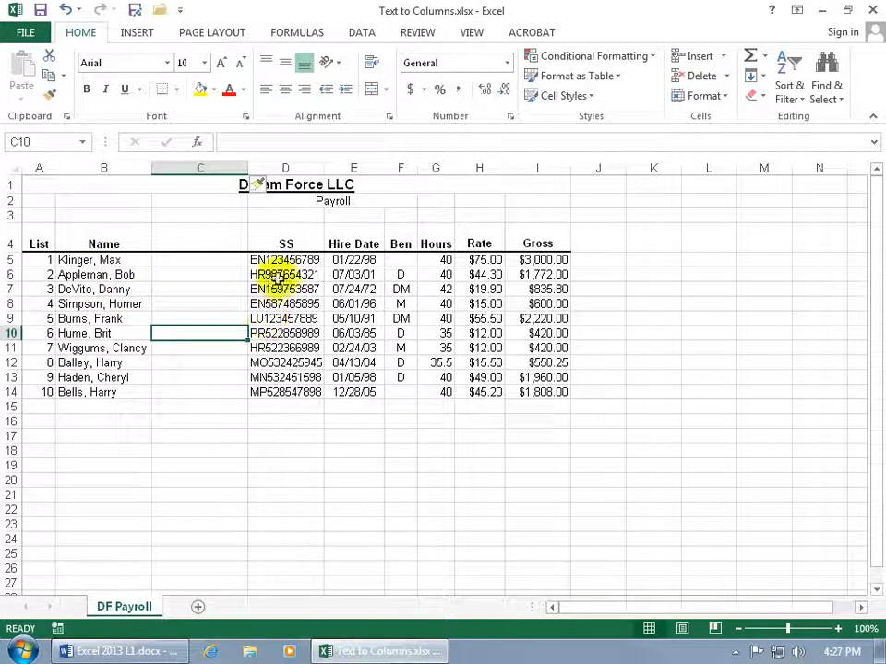
- Insert a second blank column before the SS column and undo that insertion
{"action": "right_click", "coordinate": [285, 169]}
{"action": "left_click", "coordinate": [318, 290]}
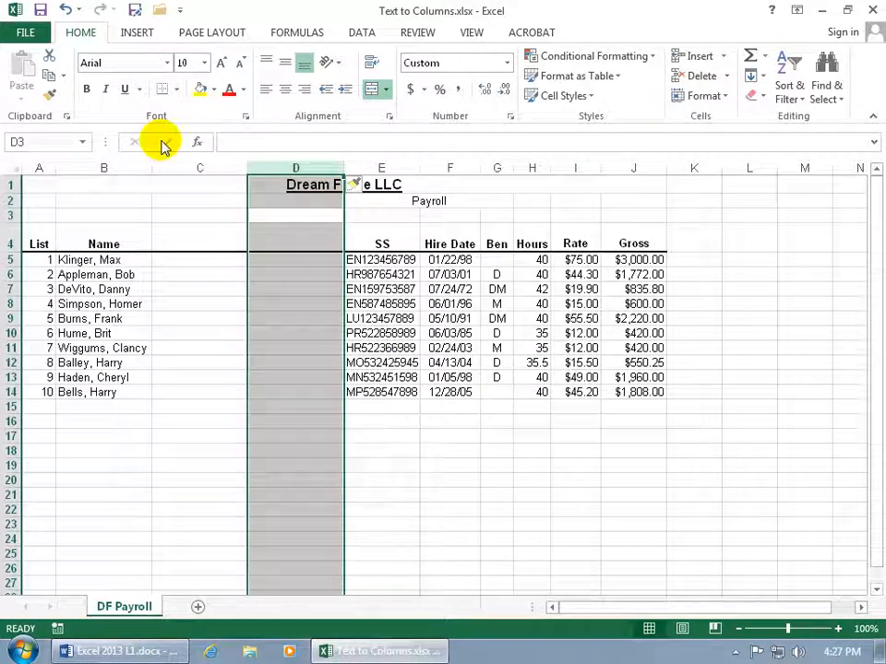
{"action": "left_click", "coordinate": [65, 10]}
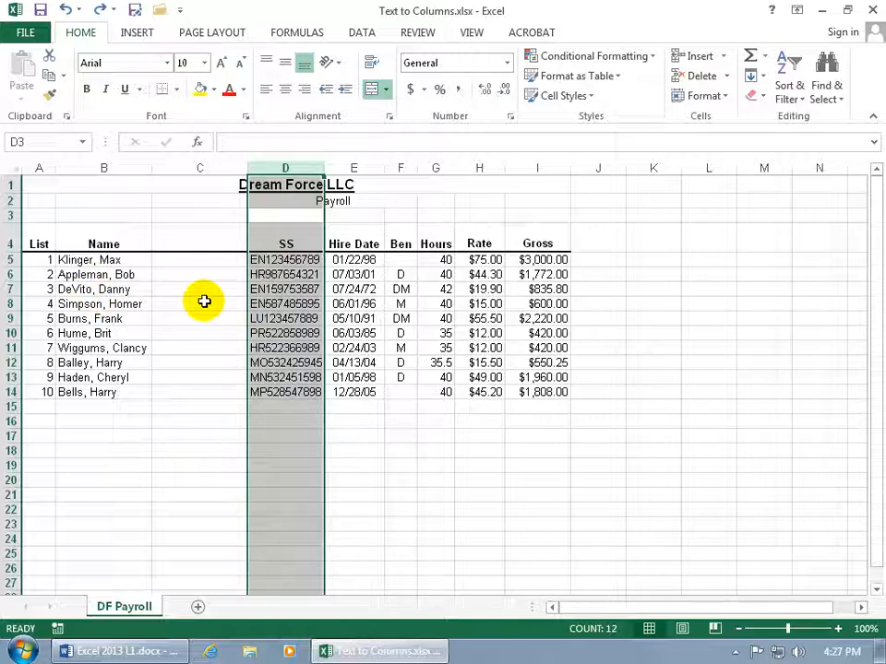
- Split the names in B5:B14 with Text to Columns as delimited data, using comma and space instead of tab as delimiters
{"action": "left_click_drag", "start_coordinate": [114, 261], "coordinate": [116, 392]}
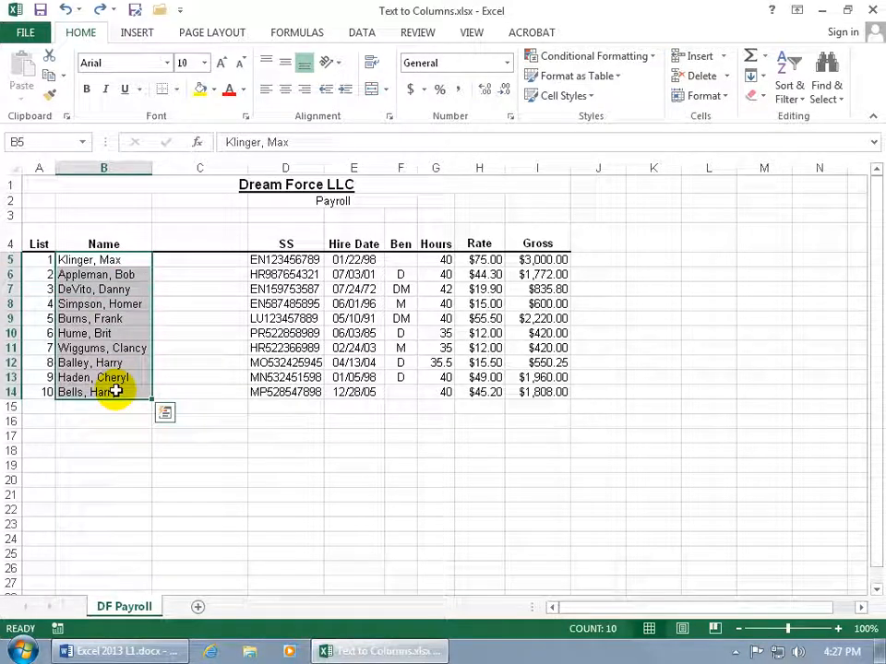
{"action": "left_click", "coordinate": [361, 33]}
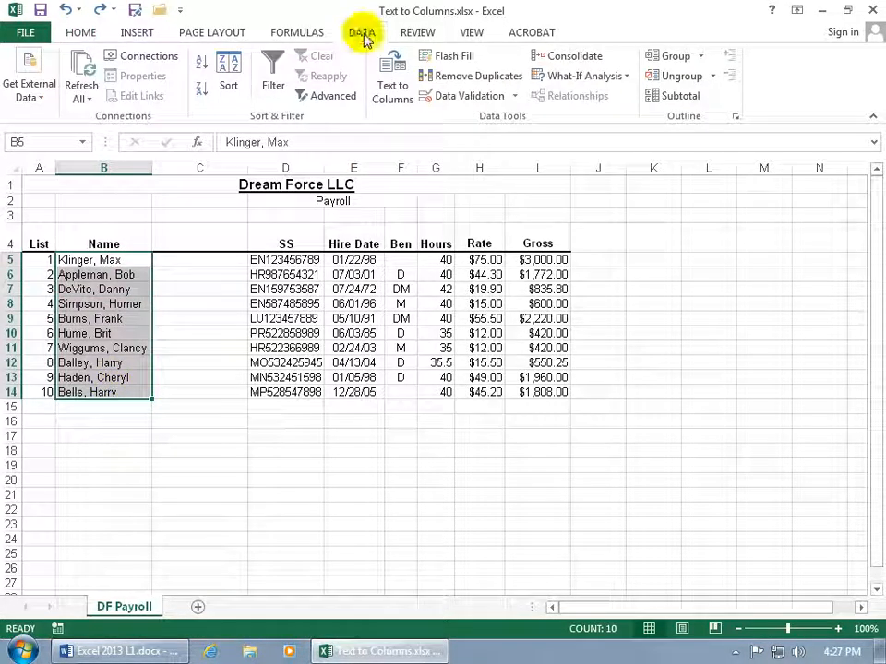
{"action": "left_click", "coordinate": [393, 94]}
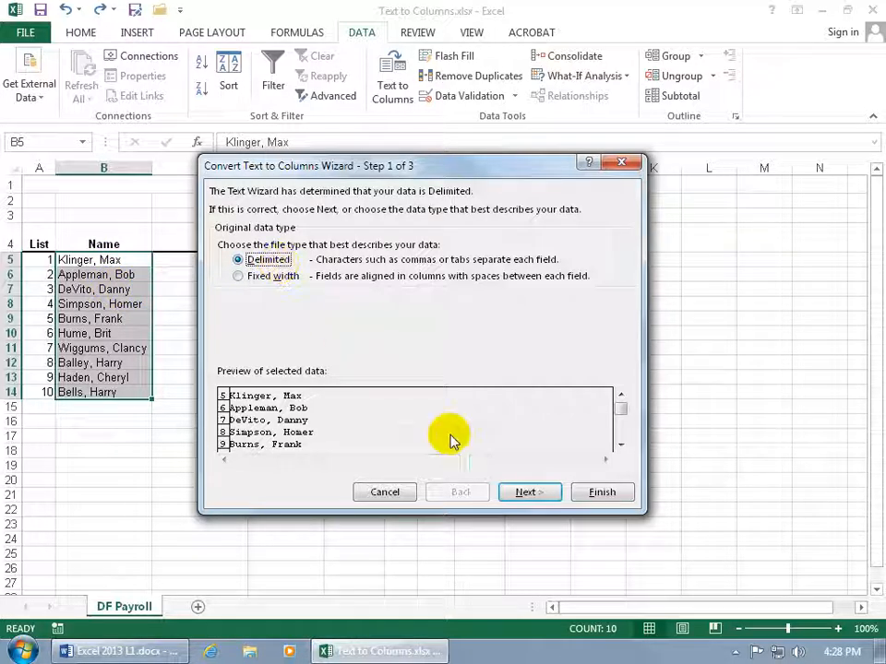
{"action": "left_click", "coordinate": [526, 493]}
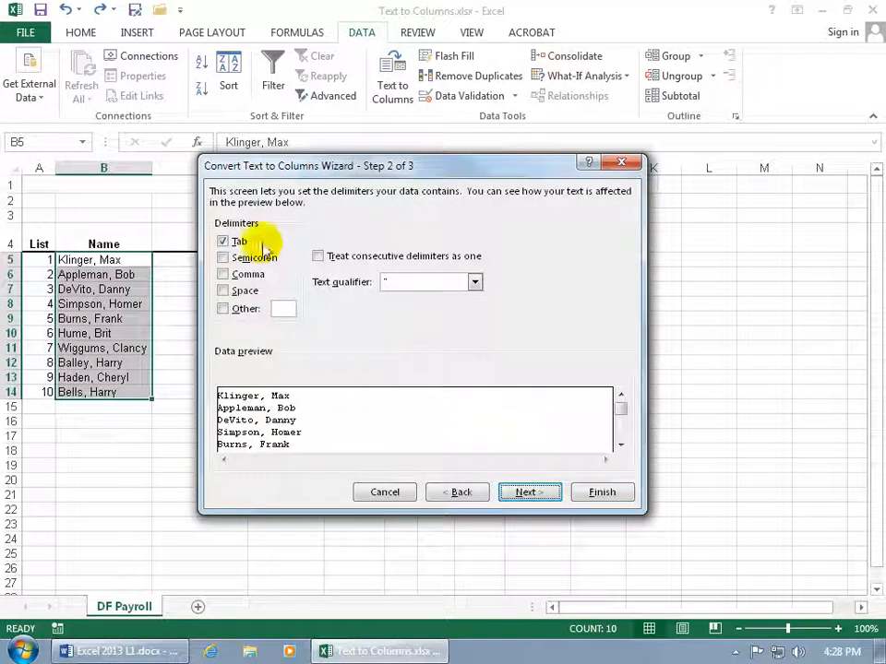
{"action": "left_click", "coordinate": [223, 241]}
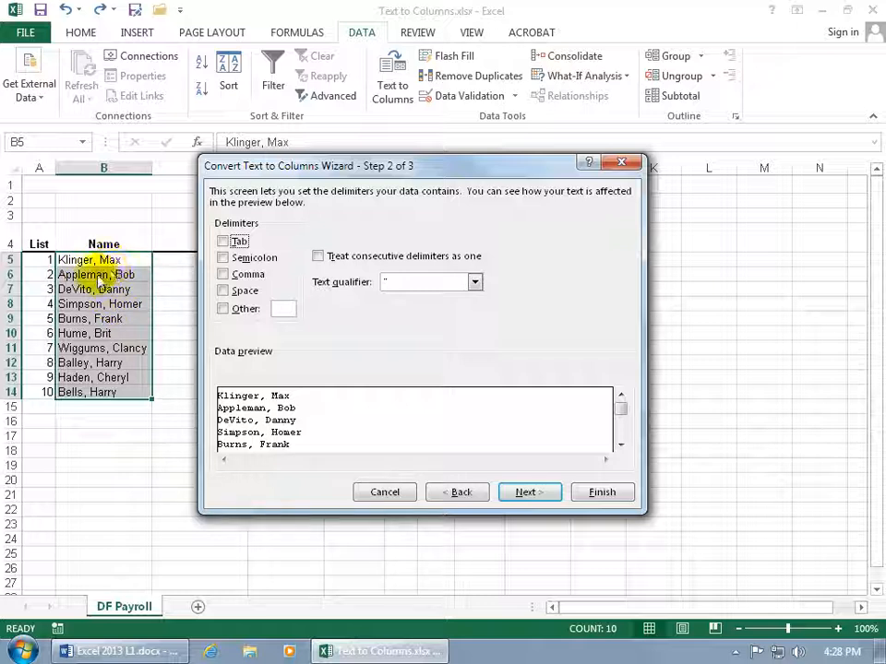
{"action": "left_click", "coordinate": [224, 274]}
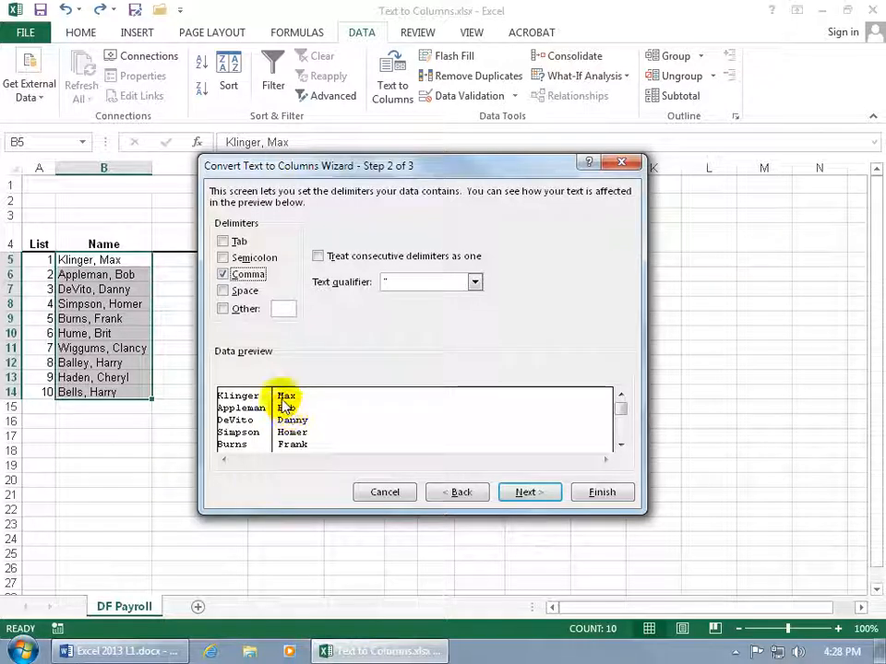
{"action": "left_click", "coordinate": [224, 291]}
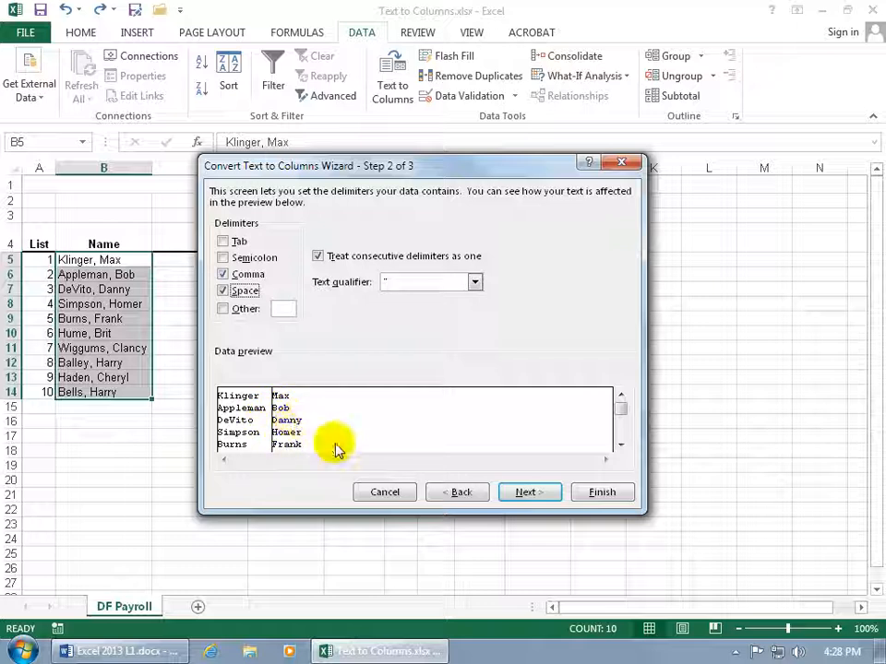
{"action": "left_click", "coordinate": [519, 495]}
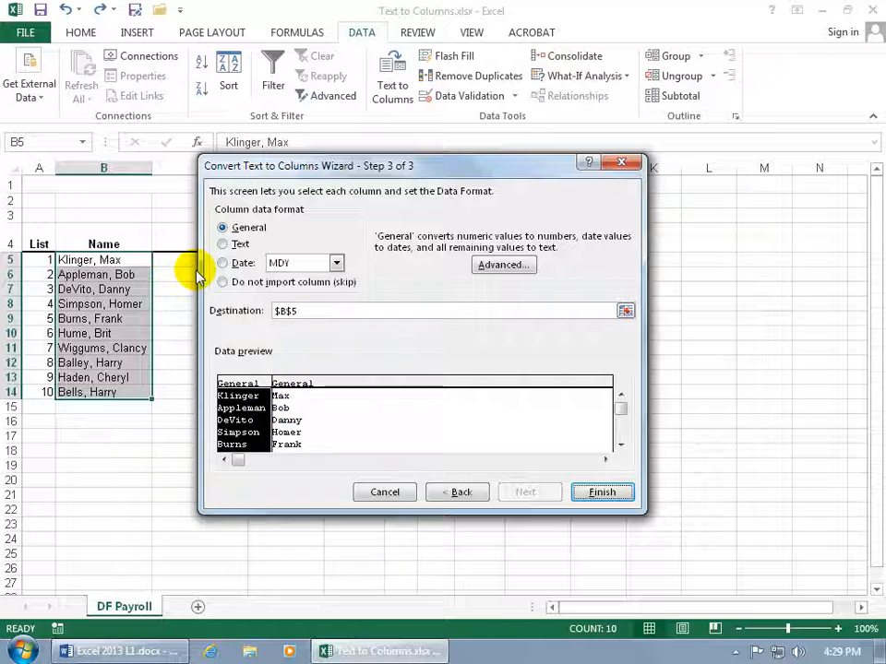
{"action": "left_click", "coordinate": [600, 493]}
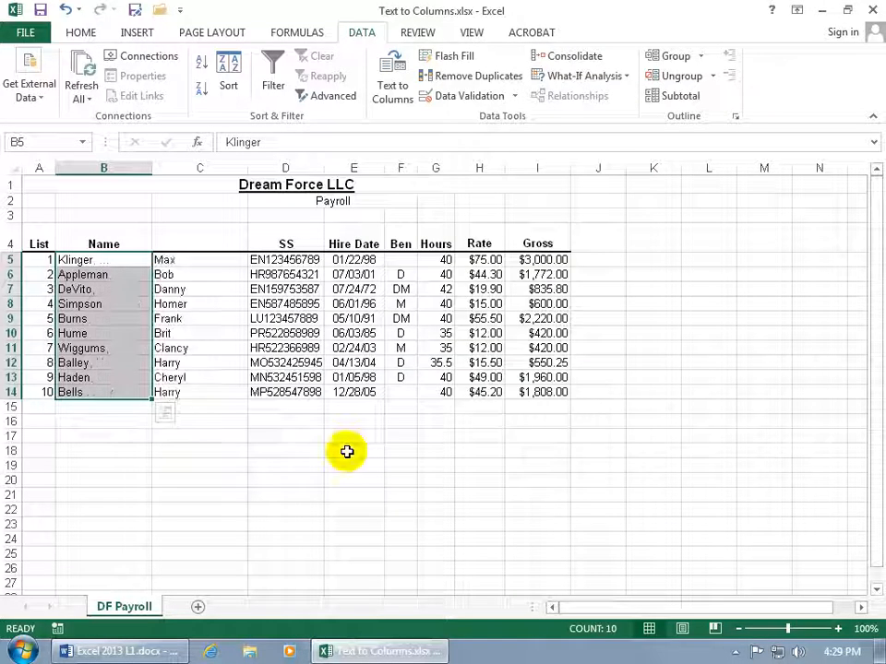
- Enter the column headings "Last" in B4 and "First" in C4
{"action": "left_click", "coordinate": [127, 238]}
{"action": "type", "text": "Las"}
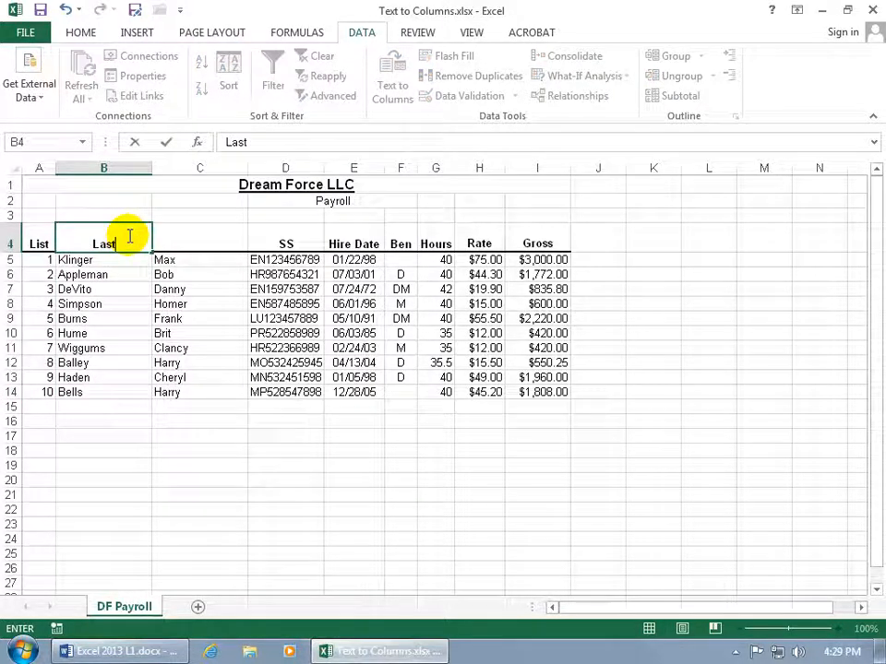
{"action": "type", "text": "t"}
{"action": "key", "text": "Tab"}
{"action": "type", "text": "First"}
{"action": "key", "text": "Return"}
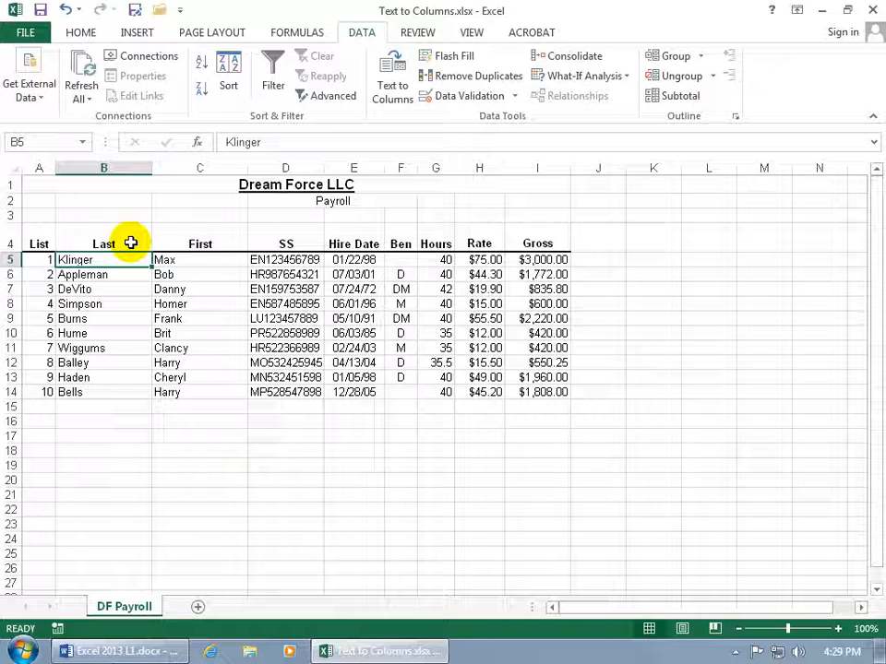
- Undo the two new headings and the Text to Columns split of the names
{"action": "left_click", "coordinate": [66, 9]}
{"action": "left_click", "coordinate": [67, 9]}
{"action": "left_click", "coordinate": [66, 9]}
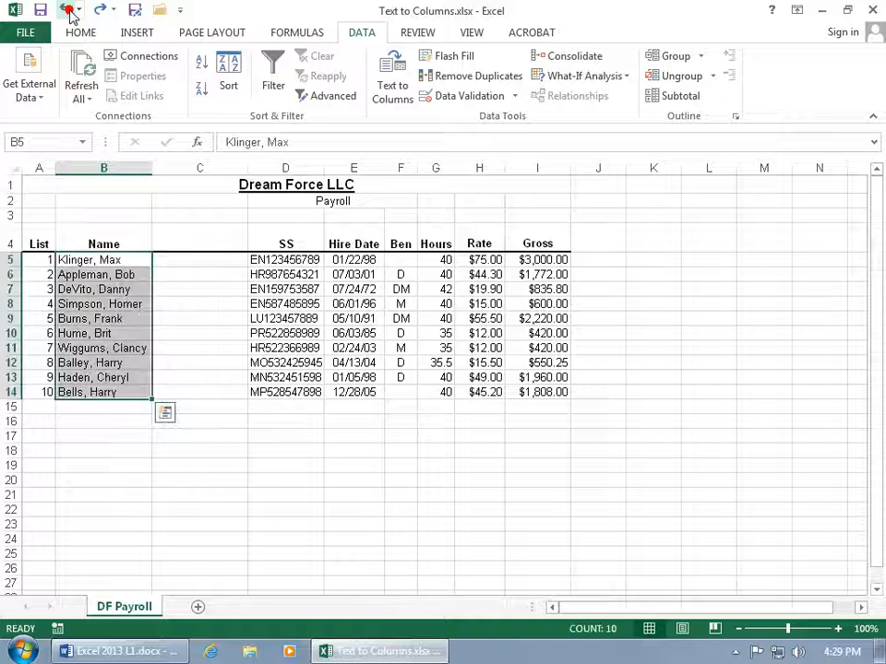
- Enter the last names of the first three employees in C5:C7, matching the full names in column B
{"action": "left_click", "coordinate": [189, 263]}
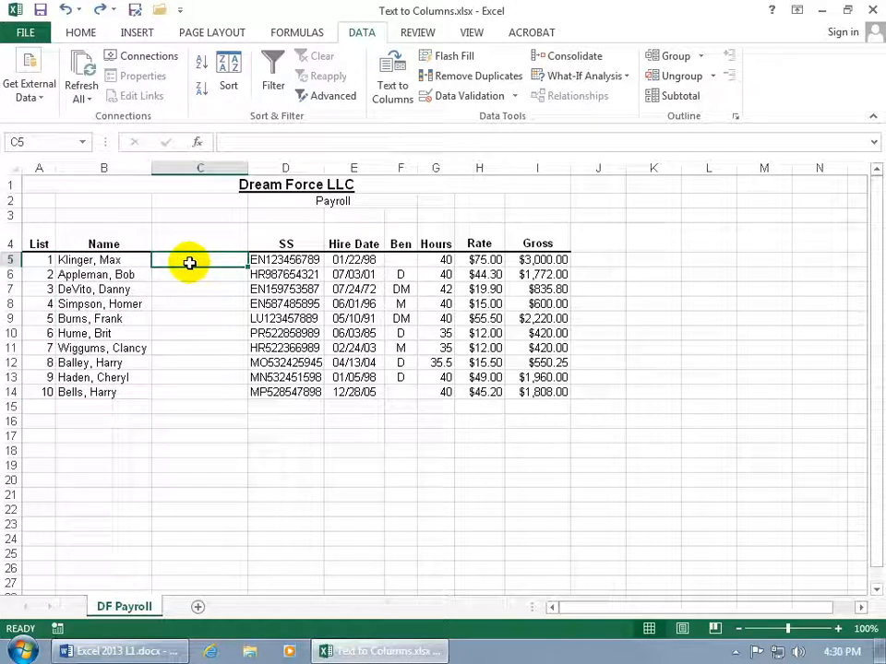
{"action": "type", "text": "Klinger"}
{"action": "key", "text": "Return"}
{"action": "type", "text": "Appleman"}
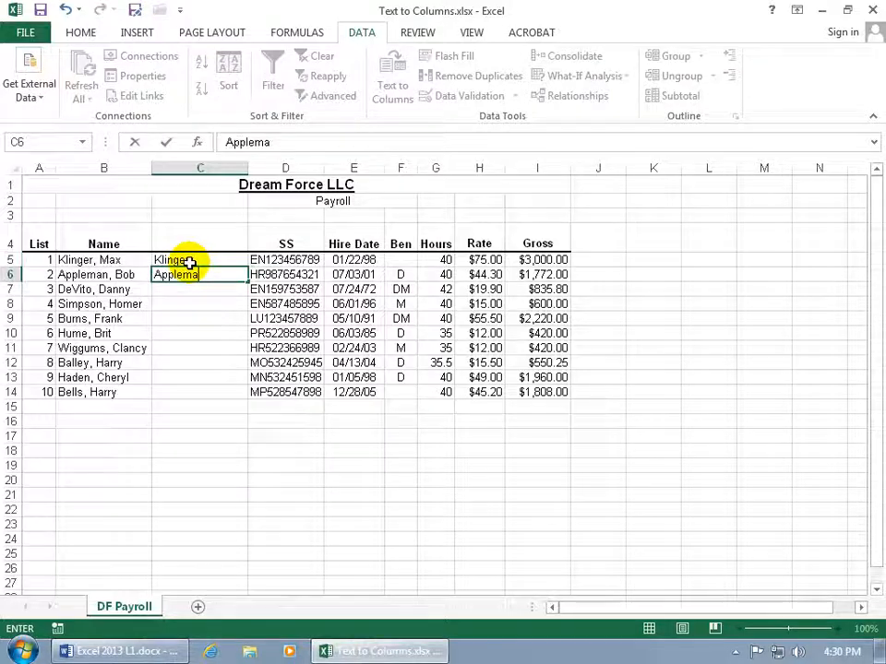
{"action": "key", "text": "Return"}
{"action": "type", "text": "DeVito"}
{"action": "key", "text": "Return"}
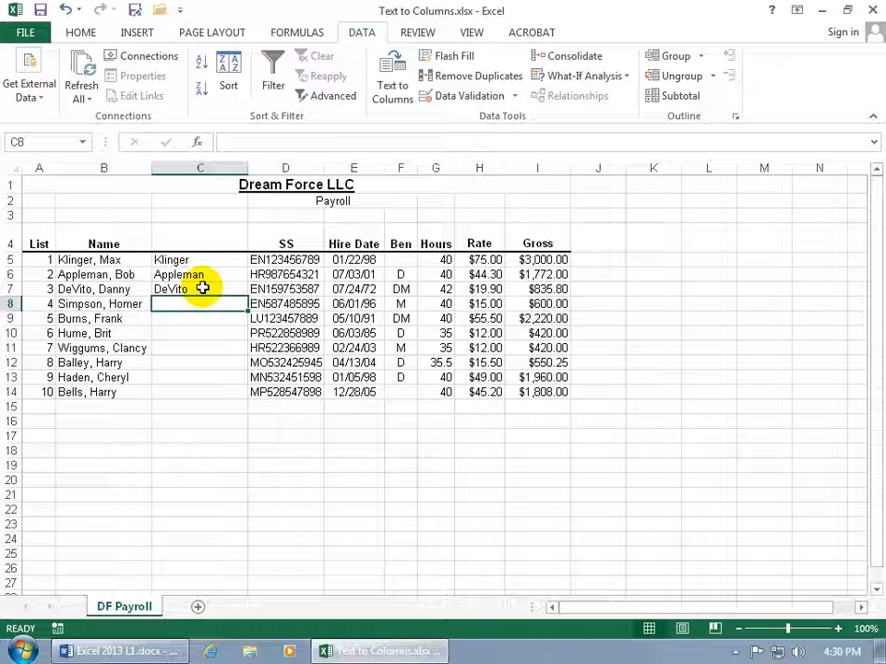
- Extend the last names in C5:C7 down to C14 using the Flash Fill option
{"action": "left_click", "coordinate": [202, 288]}
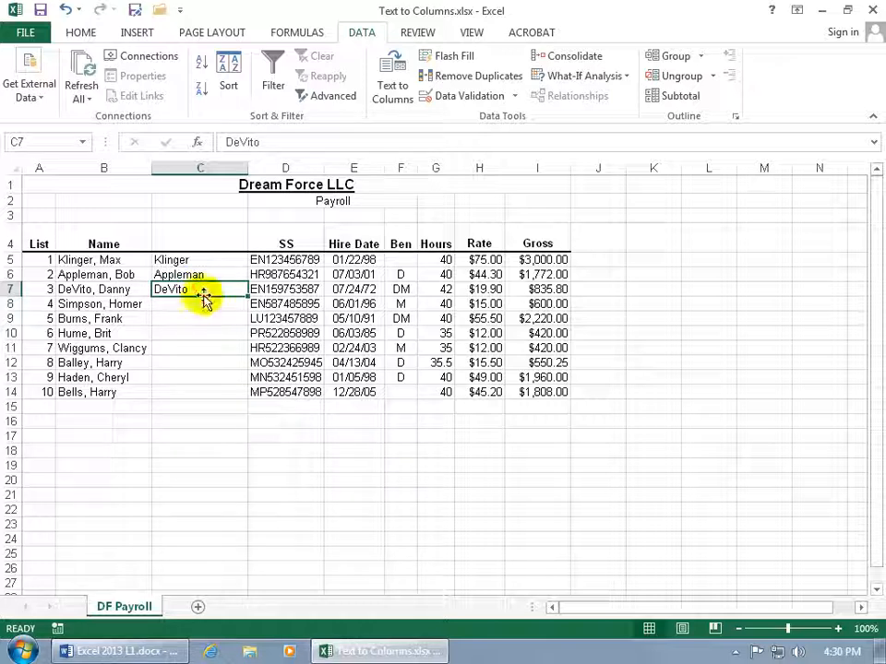
{"action": "left_click_drag", "start_coordinate": [228, 263], "coordinate": [247, 401]}
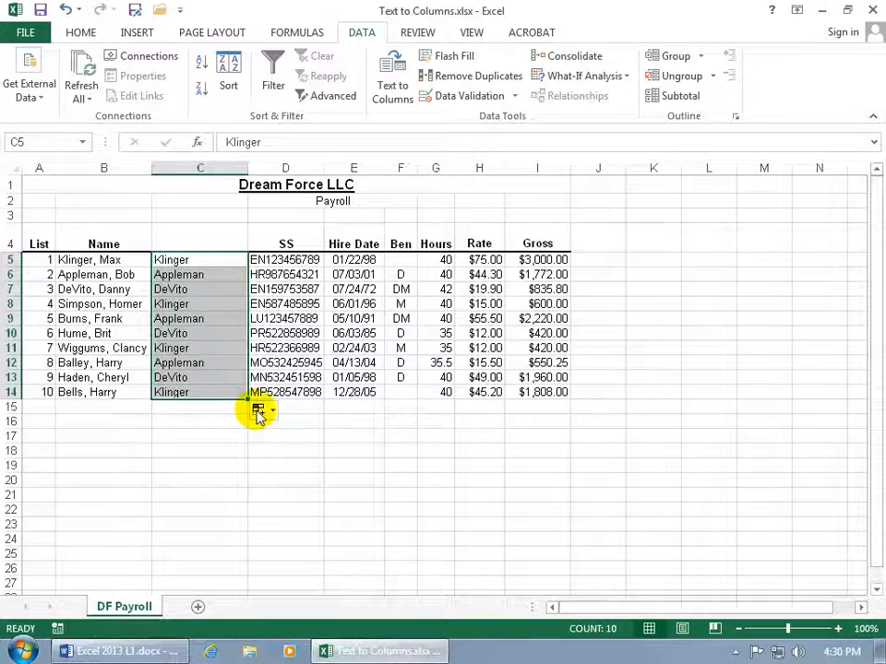
{"action": "left_click", "coordinate": [263, 411]}
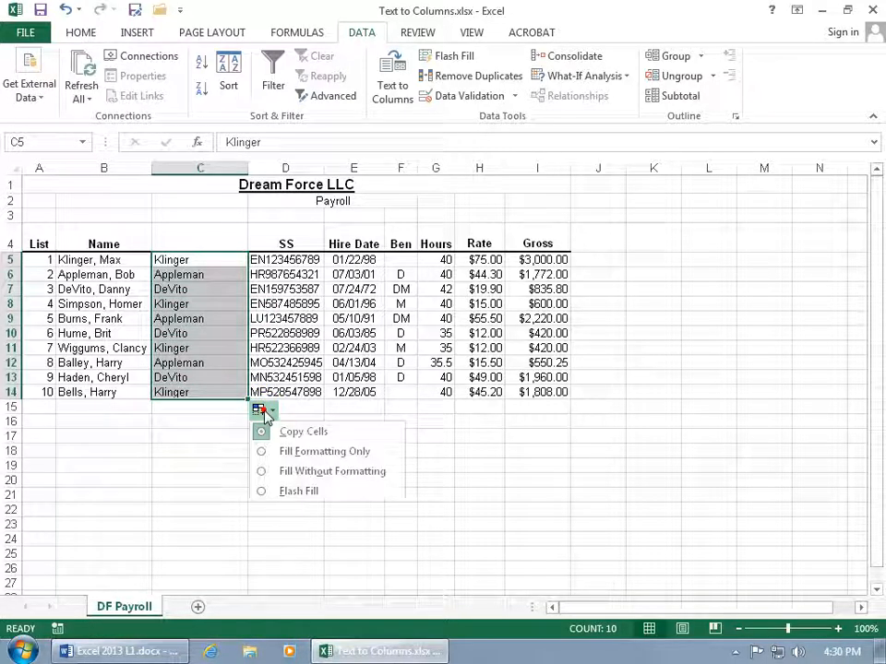
{"action": "left_click", "coordinate": [262, 493]}
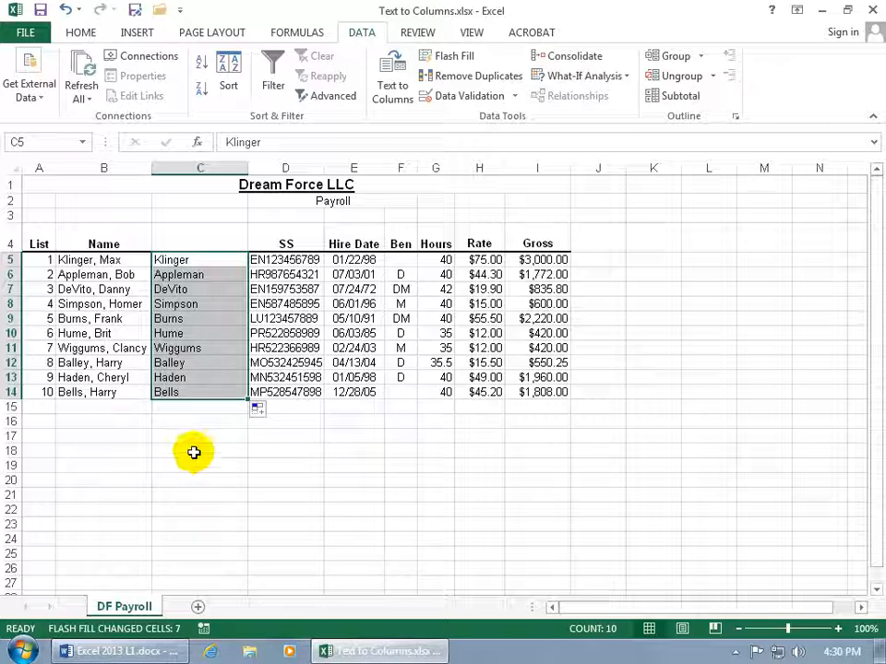
{"action": "left_click", "coordinate": [115, 376]}
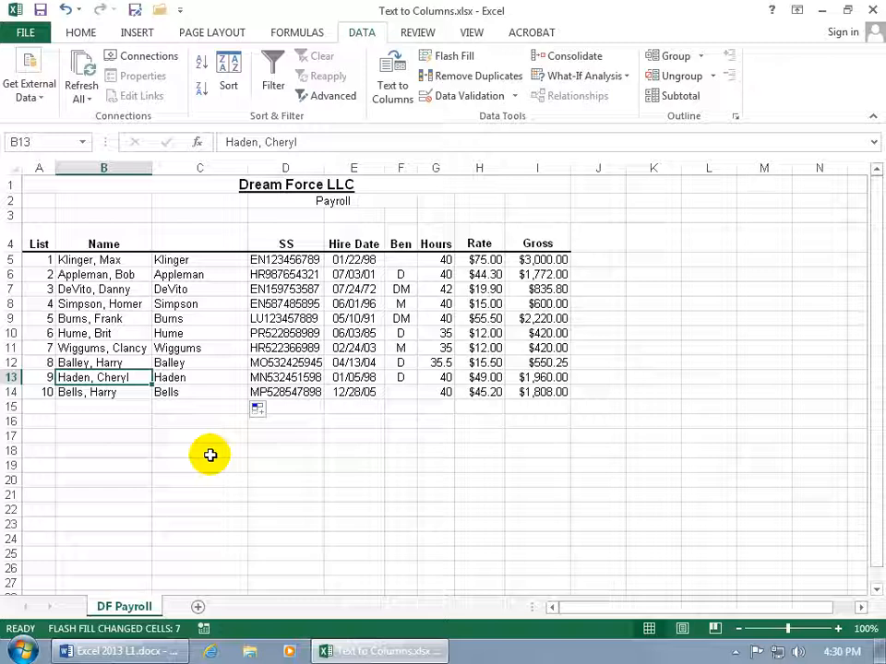